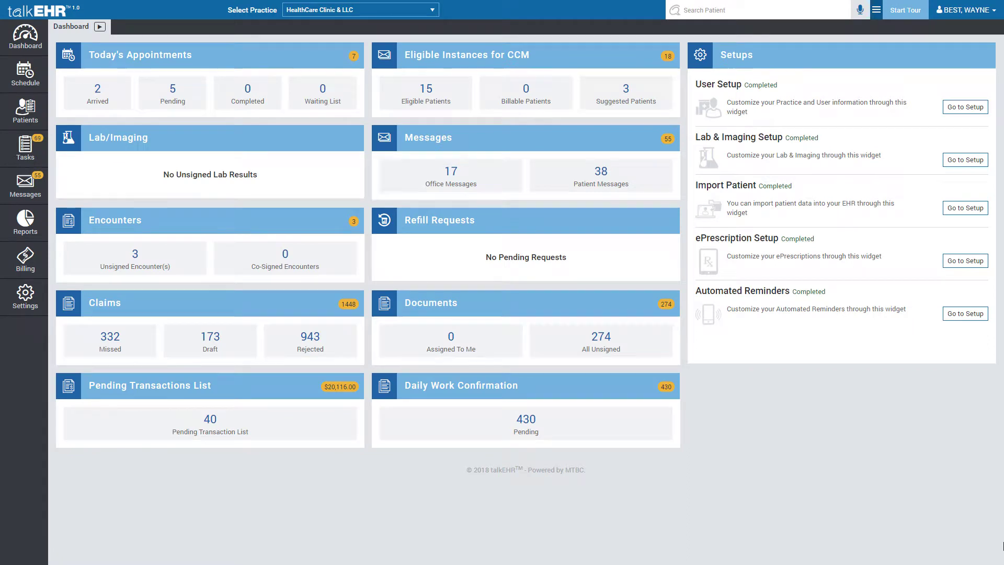
Step: Open the first listed patient's Documents page from the MRN link's patient menu
click(22, 107)
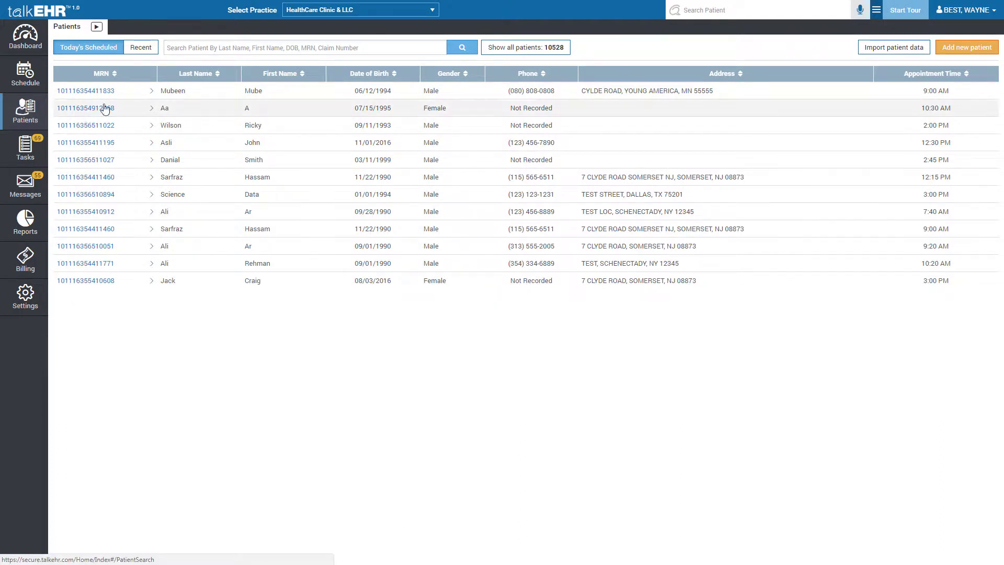
mouse_move(122, 93)
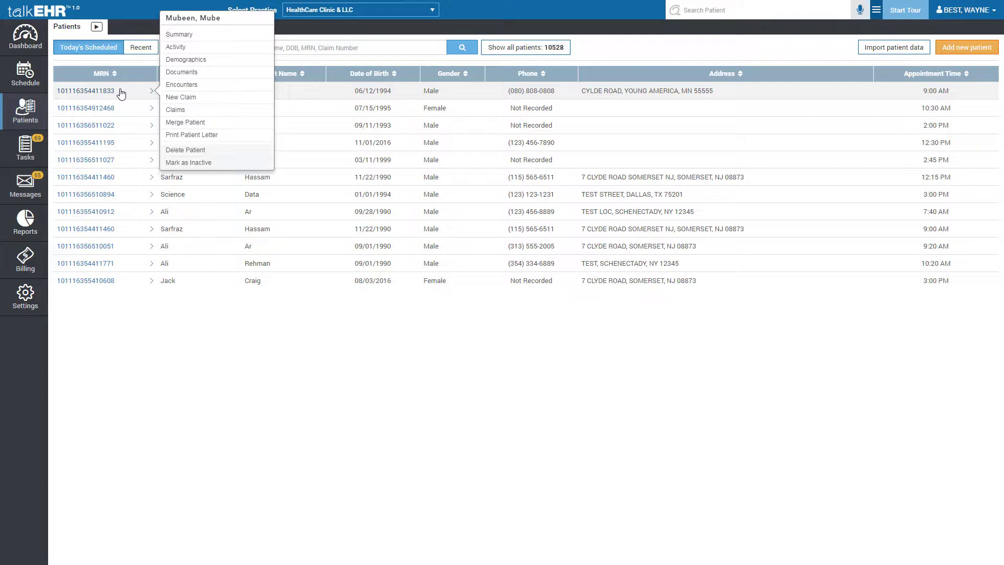
click(189, 77)
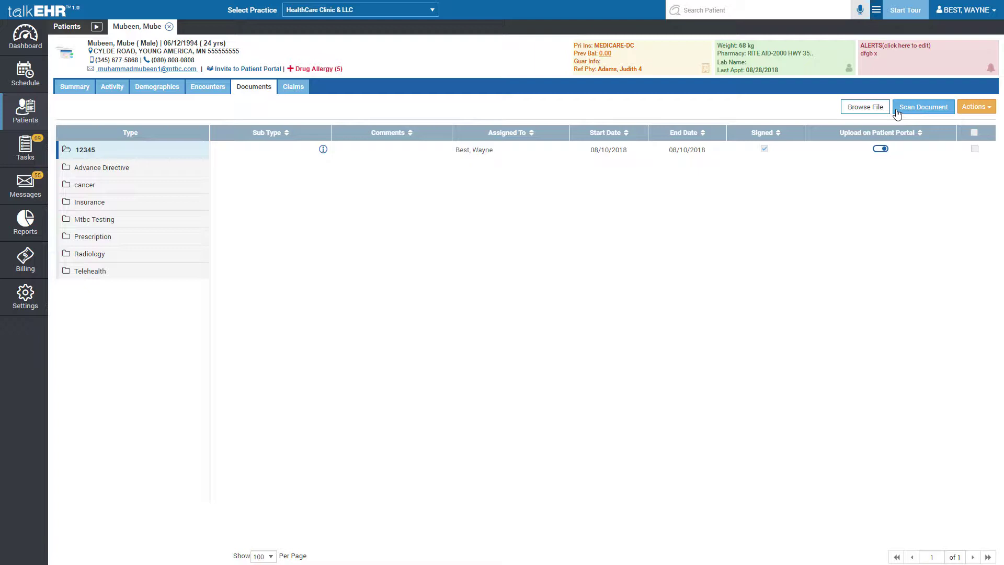
Step: Upload the image IMG_0002 from the computer as a new patient document
click(870, 113)
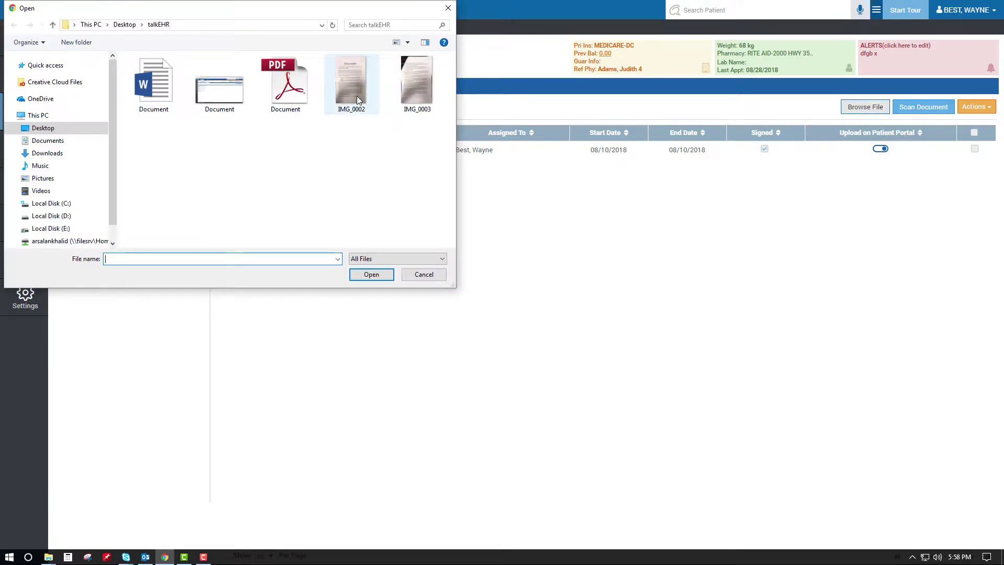
click(357, 100)
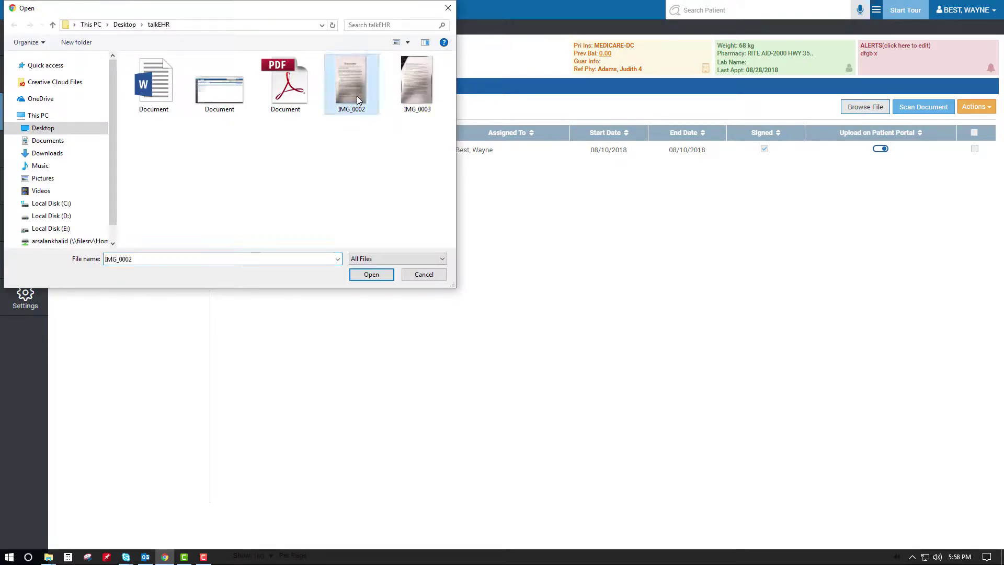
click(368, 275)
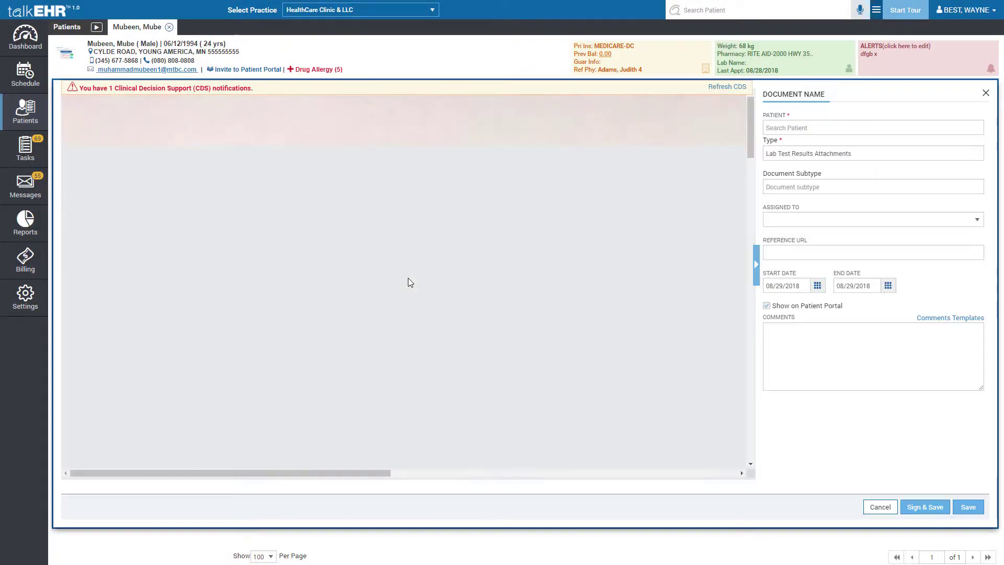
Step: Link the document to the matching patient found by a name search in the Patient field
scroll(749, 240, down, 7)
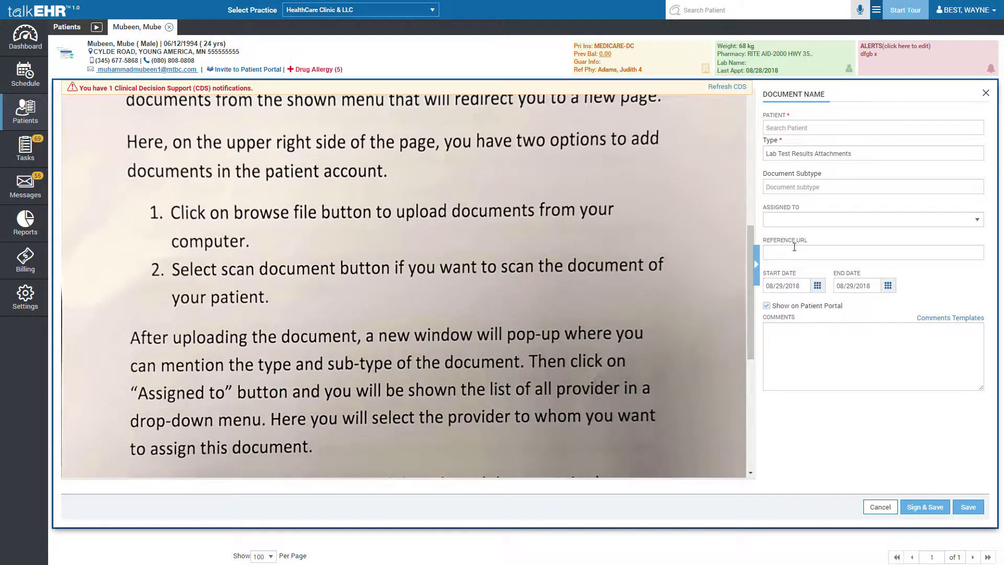
click(830, 127)
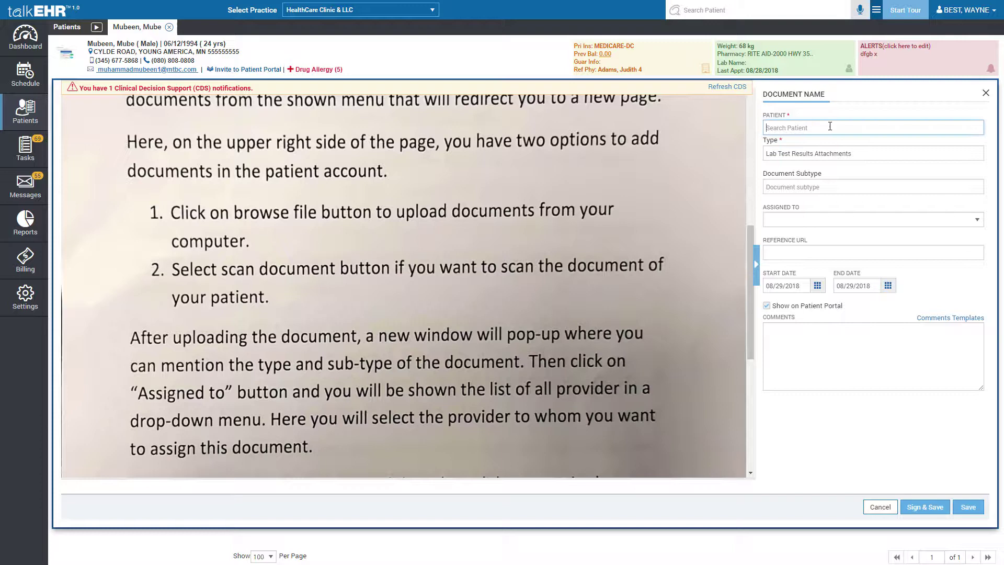
text(john)
click(811, 255)
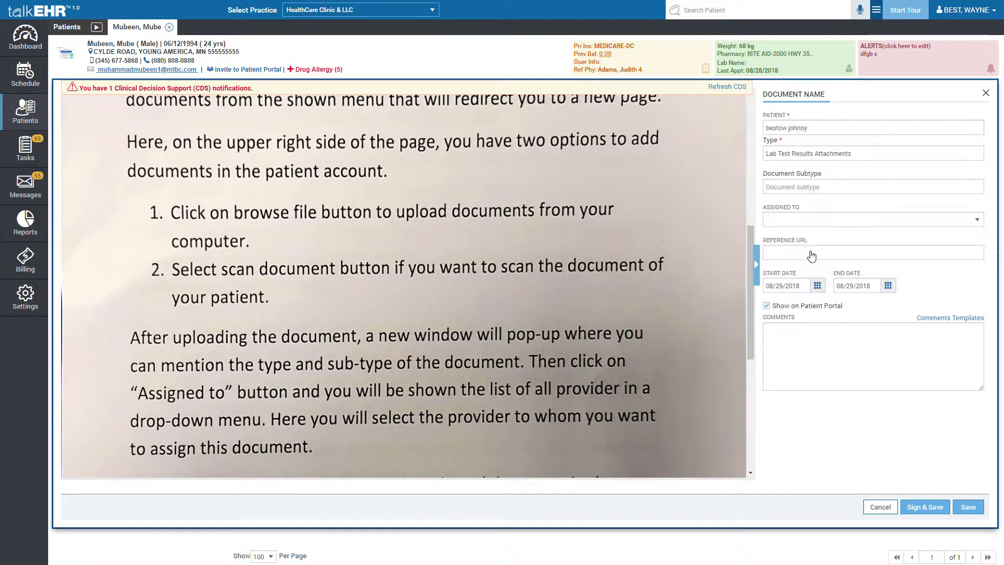
Step: Choose the provider in the document's Assigned To dropdown
click(870, 219)
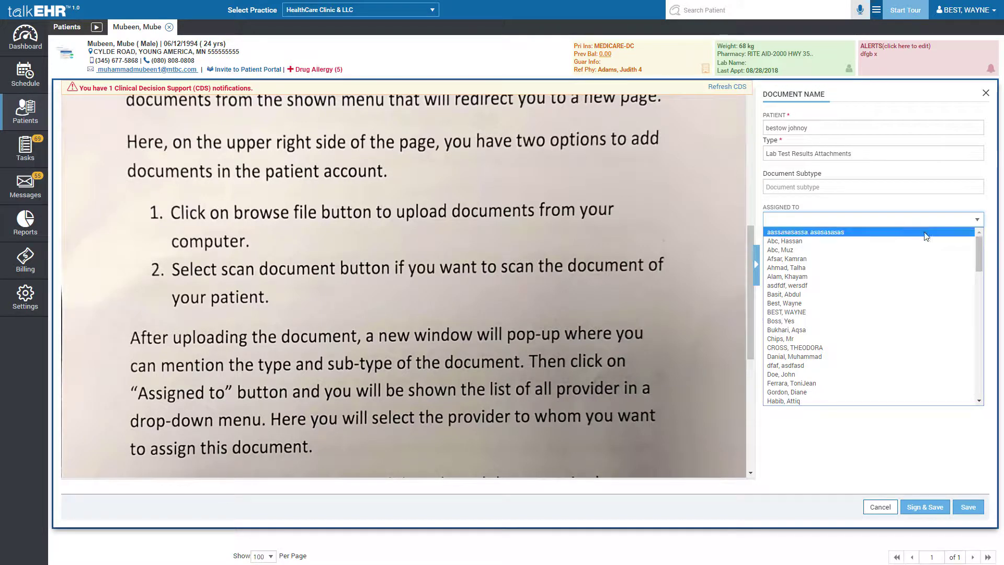
drag(979, 261, 980, 378)
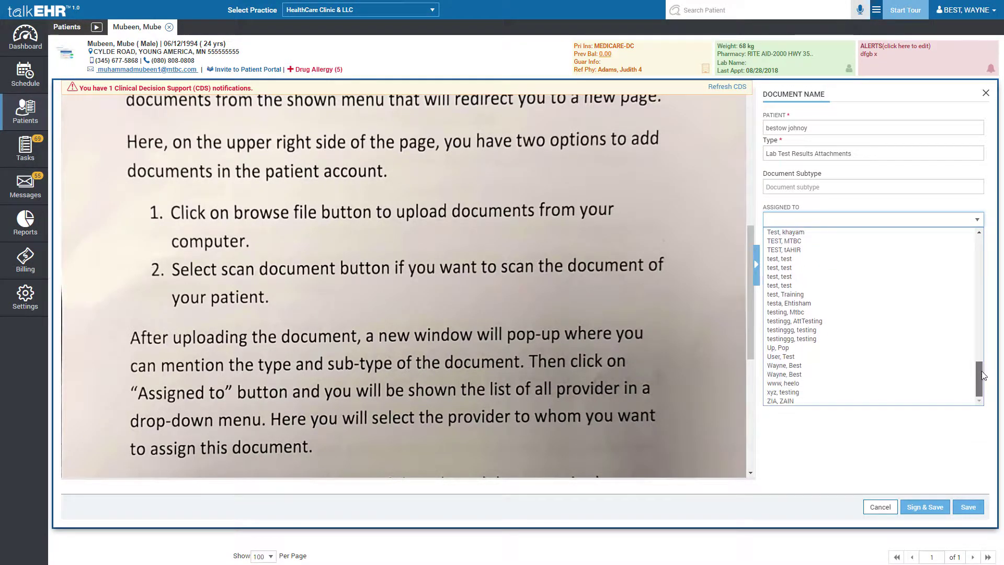
click(797, 374)
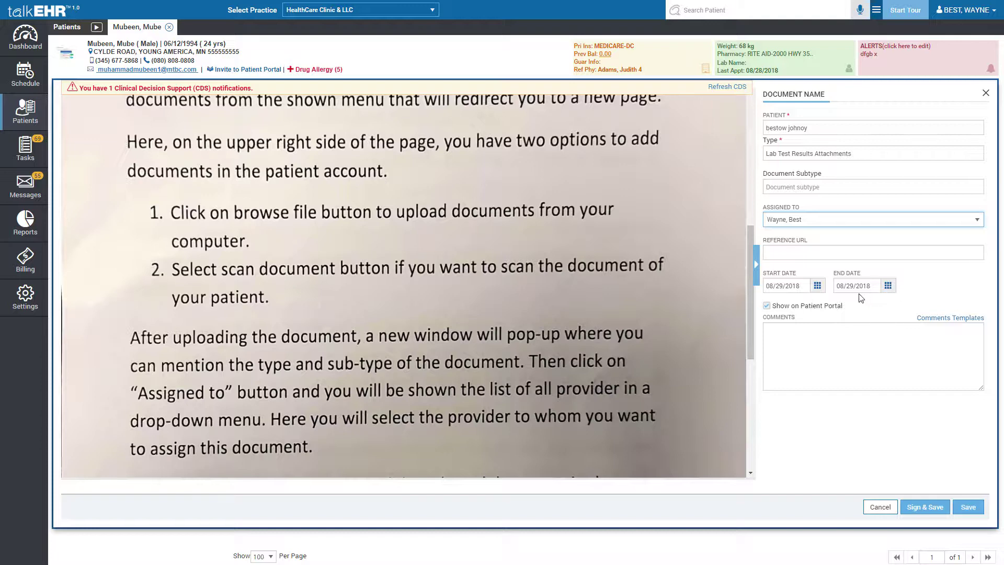
Step: Set the document's start date to 08/08/2018 and end date to 08/28/2018
click(817, 285)
click(820, 205)
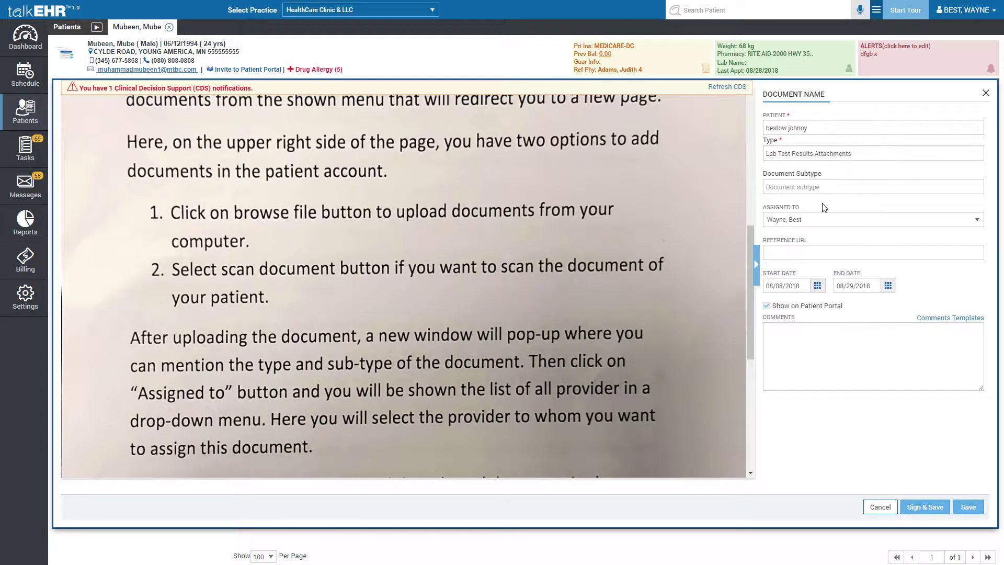
click(888, 286)
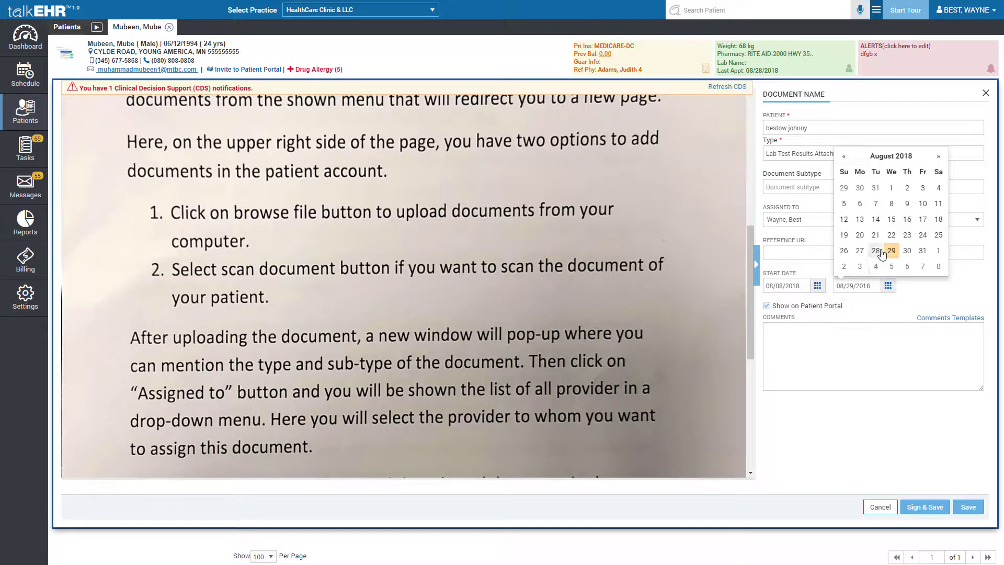
click(875, 250)
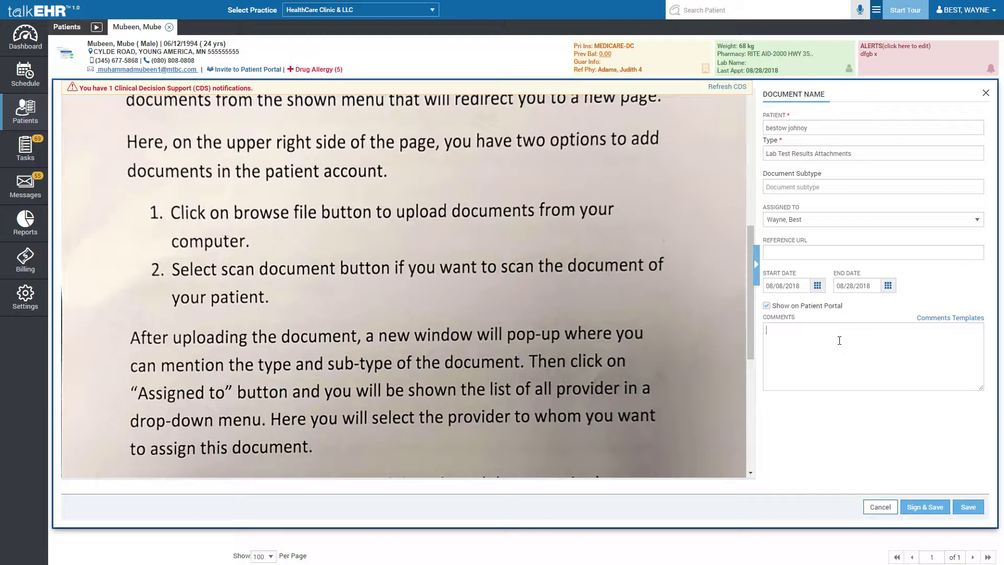
click(839, 340)
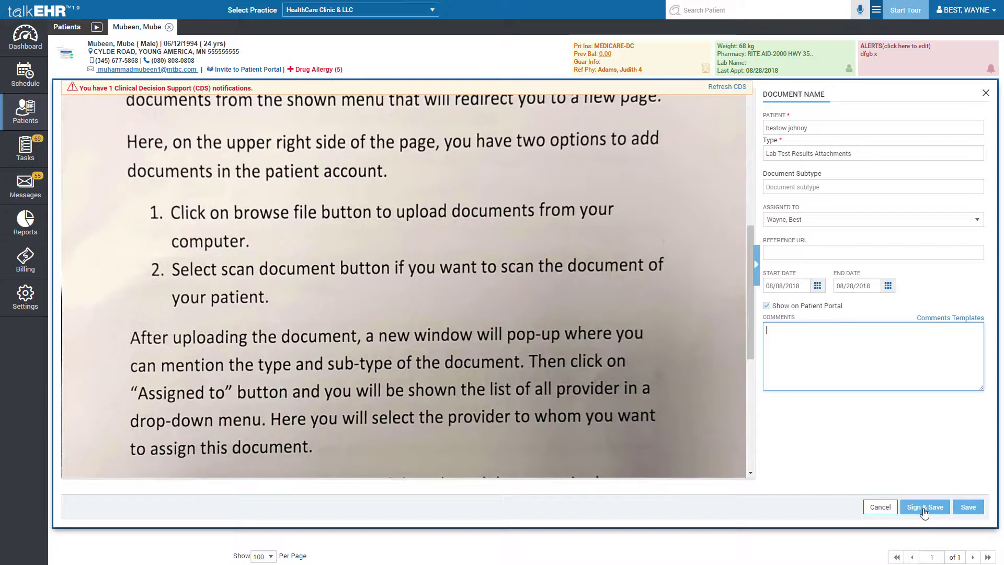
Step: Save the document, sign it from the patient's document list, and return to the Dashboard
click(968, 507)
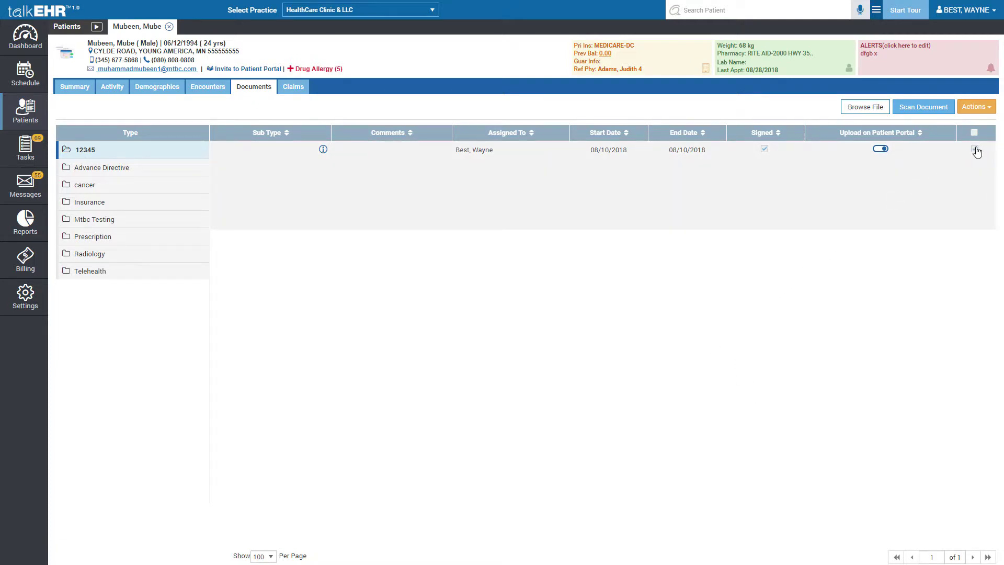
click(990, 109)
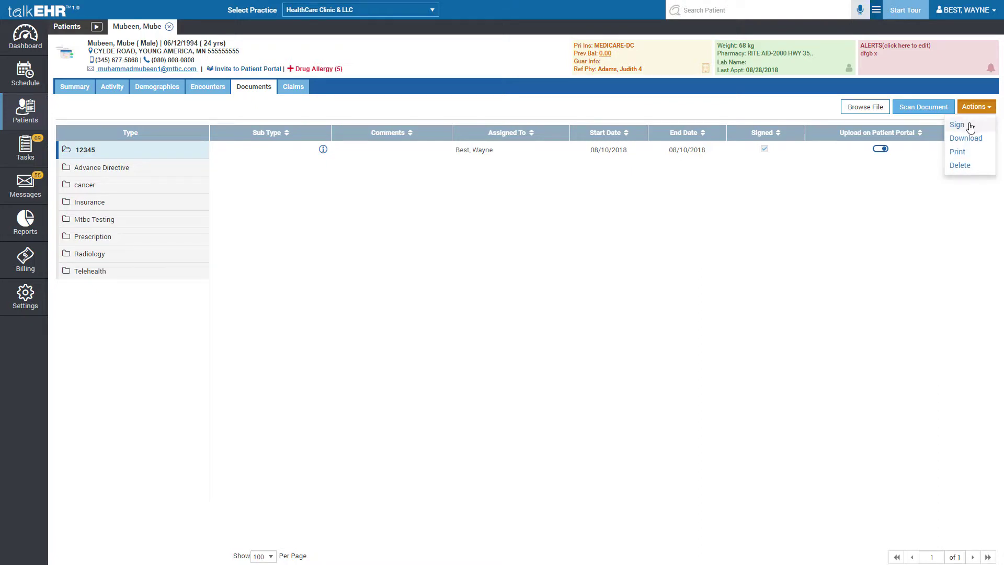
click(971, 166)
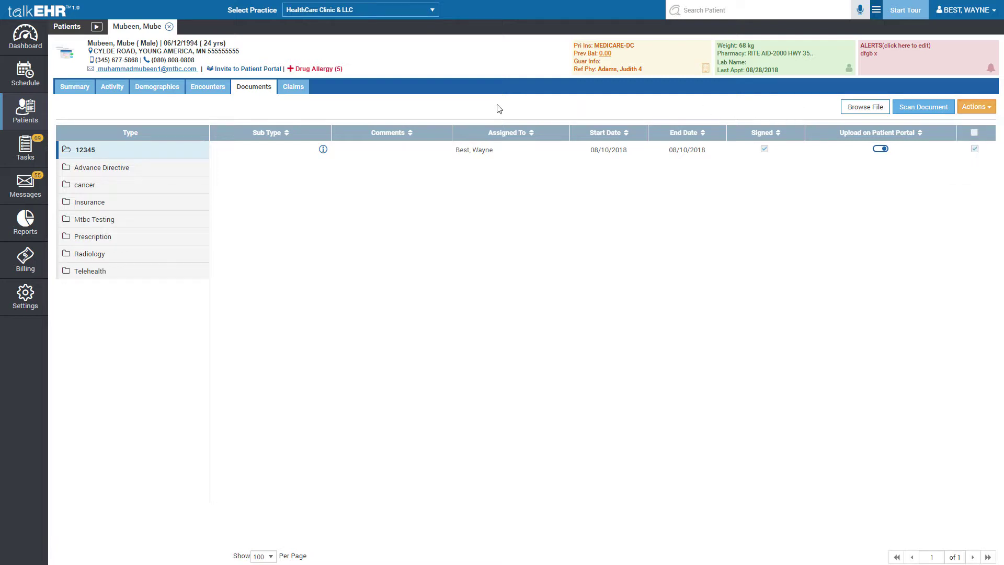
click(24, 44)
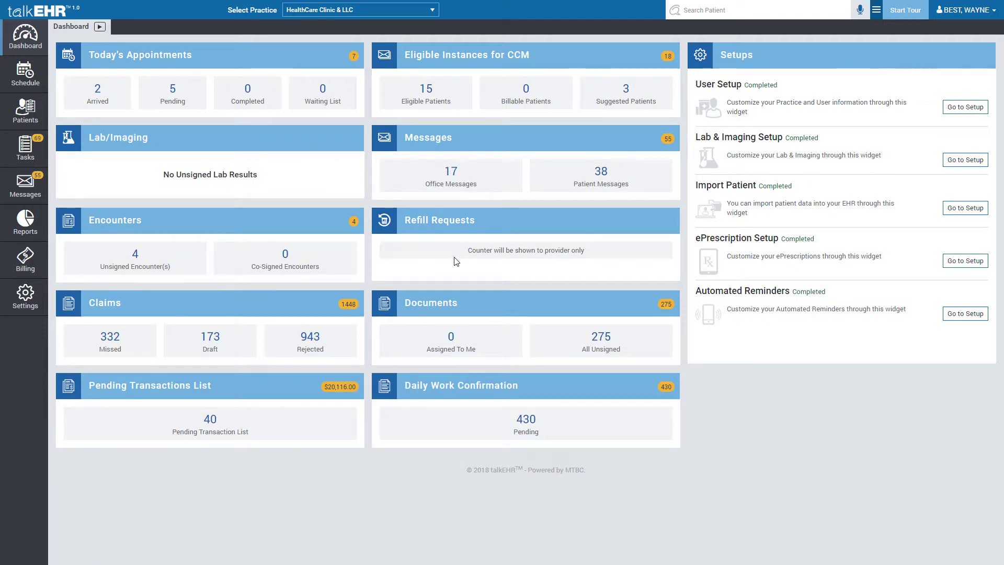
Step: Open Tasks > Documents from the Dashboard's unsigned Documents widget
click(425, 309)
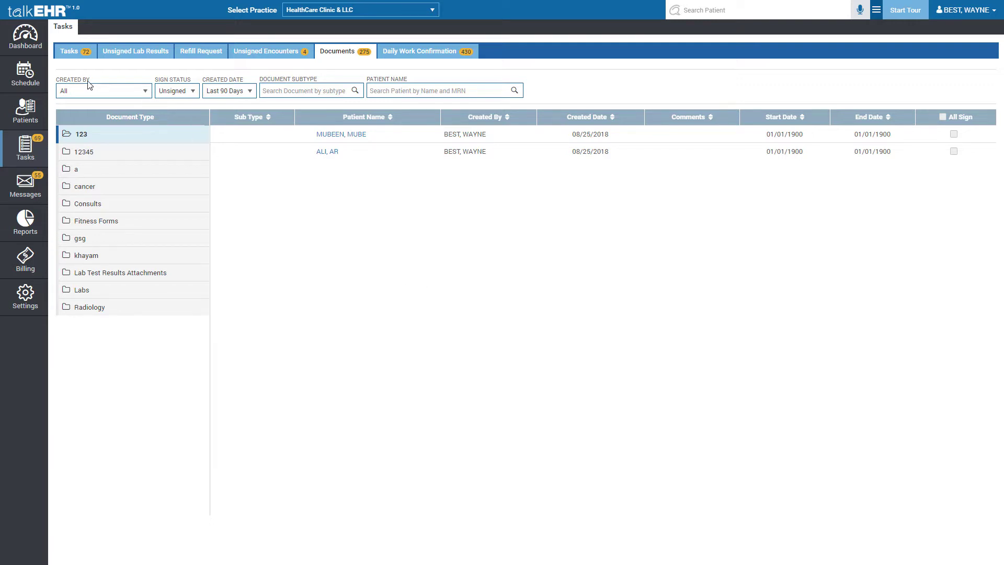
Step: Keep creator All and status Unsigned, and change the Created Date filter from Last 90 Days to All
click(134, 92)
mouse_move(147, 121)
mouse_down()
mouse_move(147, 198)
mouse_move(141, 111)
mouse_up()
click(163, 92)
click(193, 91)
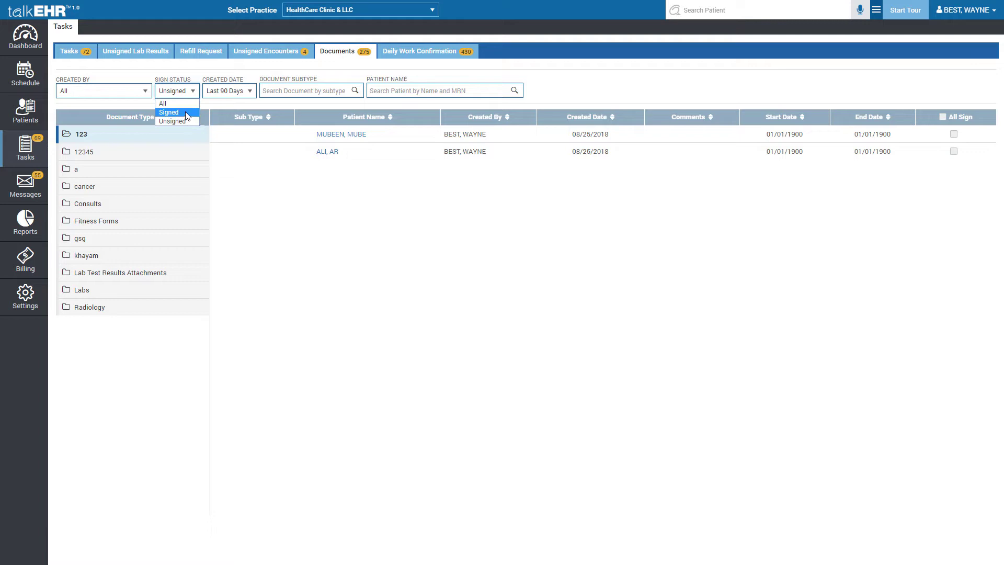
click(189, 94)
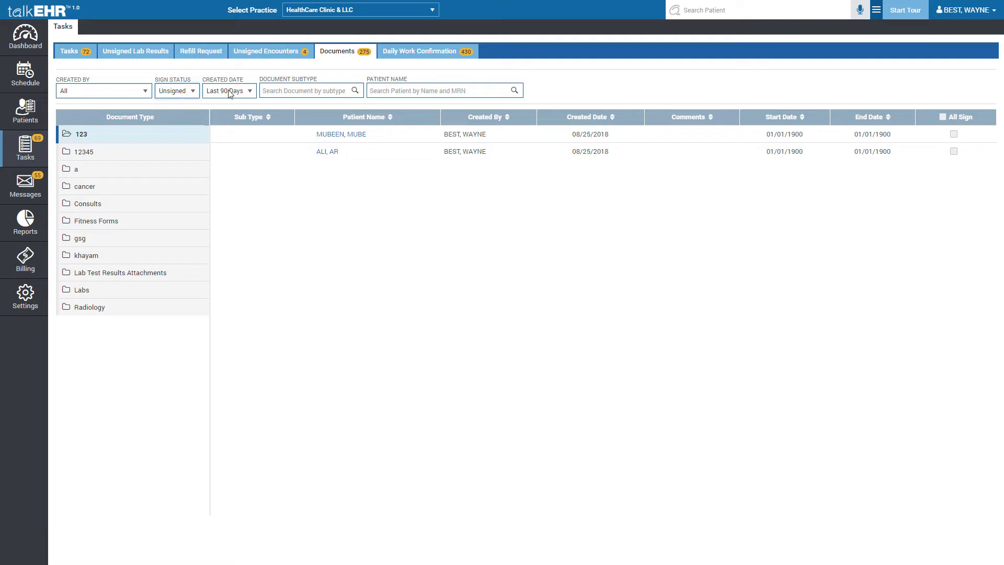
click(251, 92)
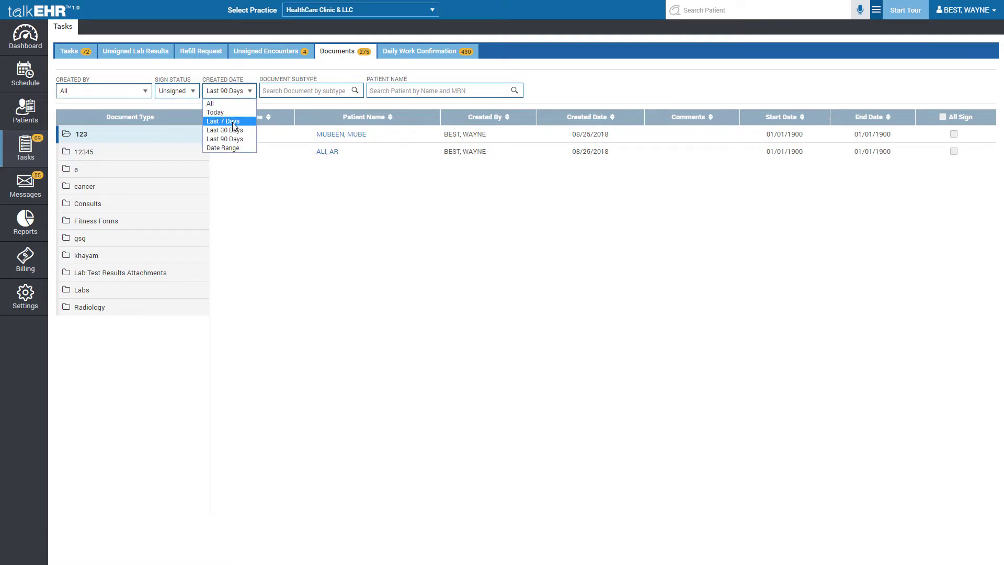
click(232, 103)
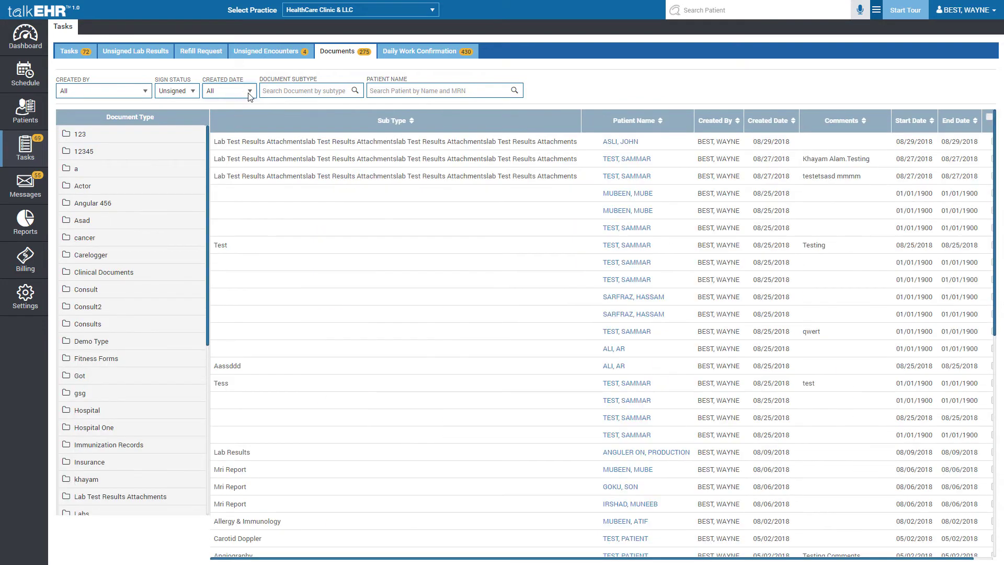
click(267, 92)
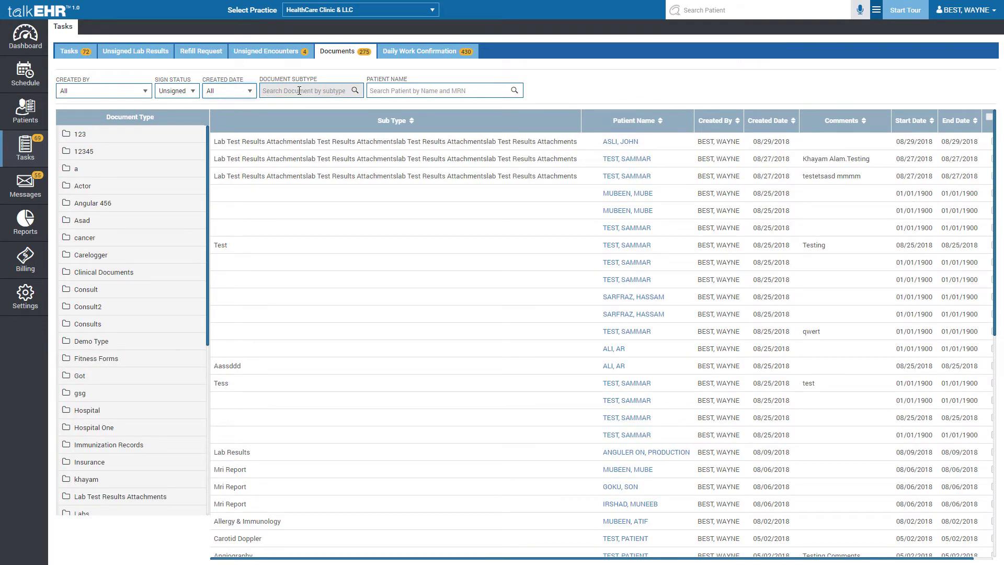
click(392, 96)
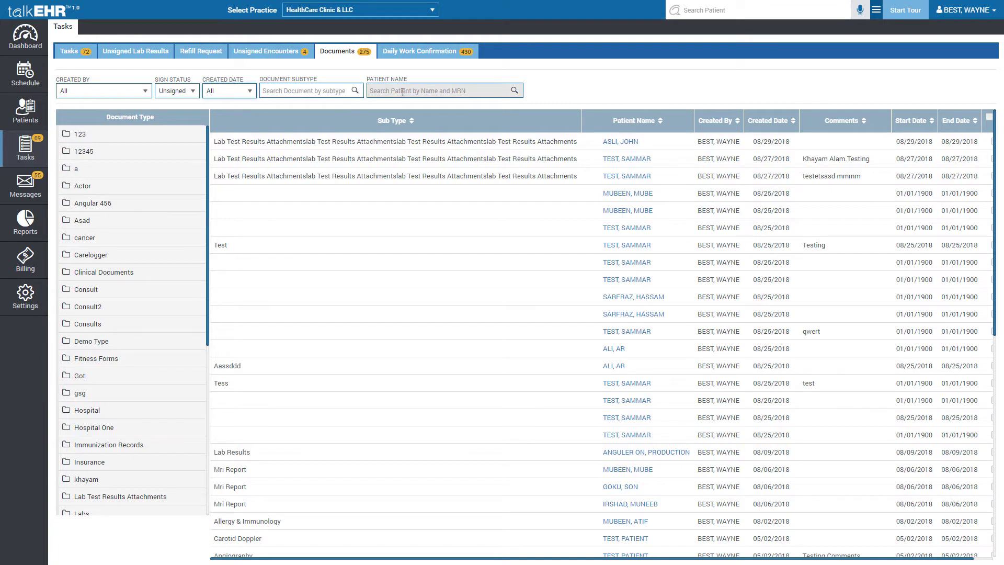
scroll(836, 452, right, 1)
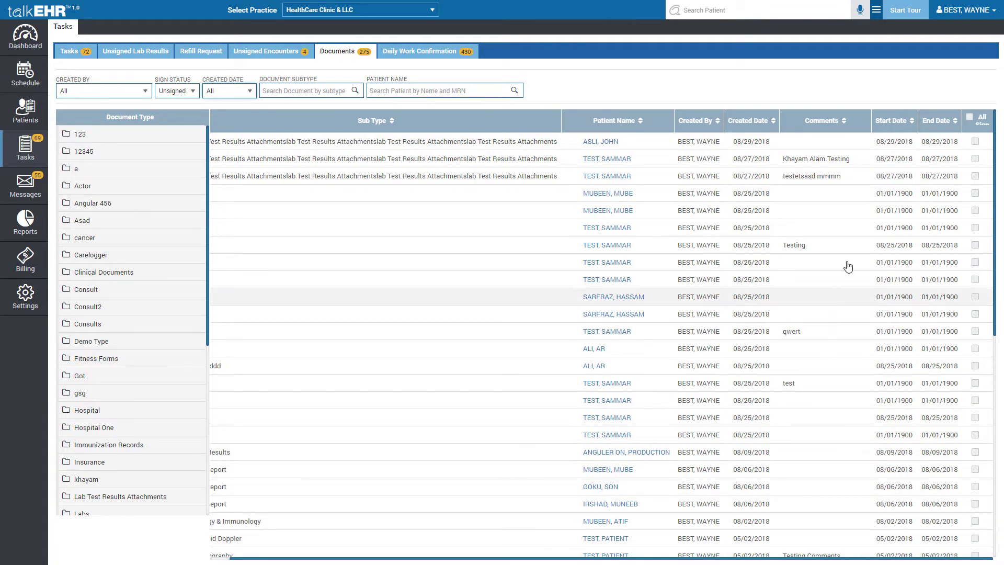
Step: Tick the first three unsigned documents, then the All Sign header checkbox to select every one
click(975, 141)
click(974, 158)
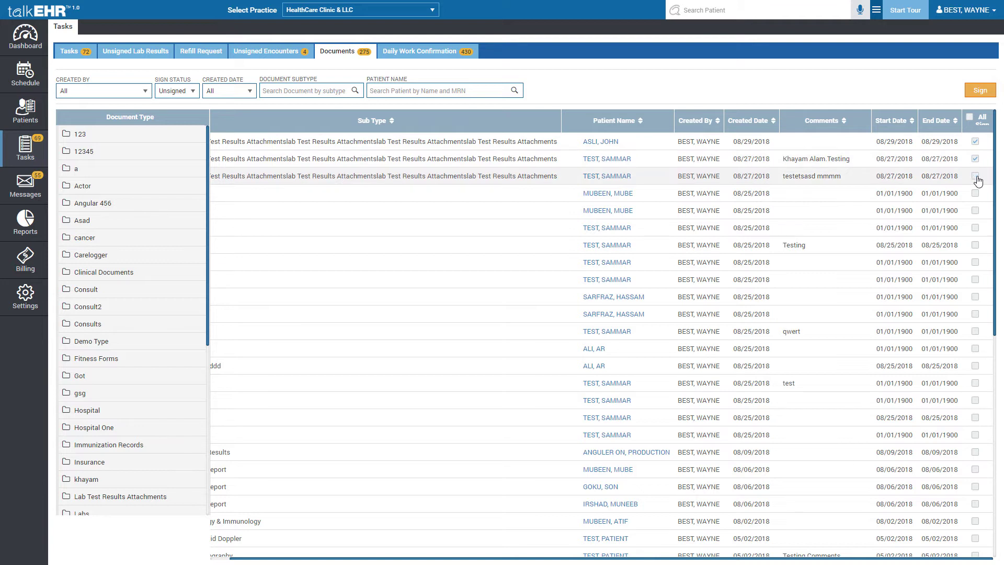
click(975, 176)
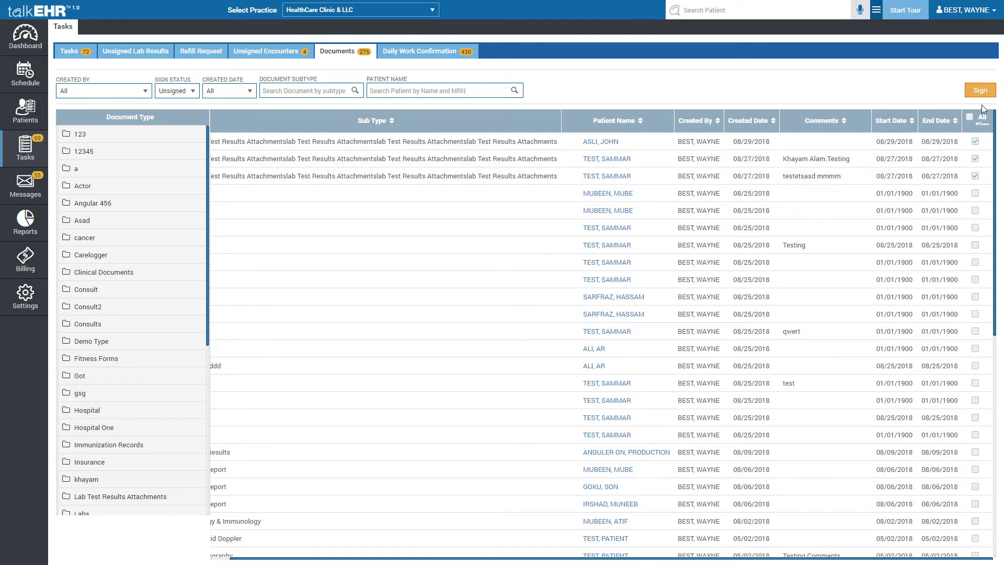
click(971, 118)
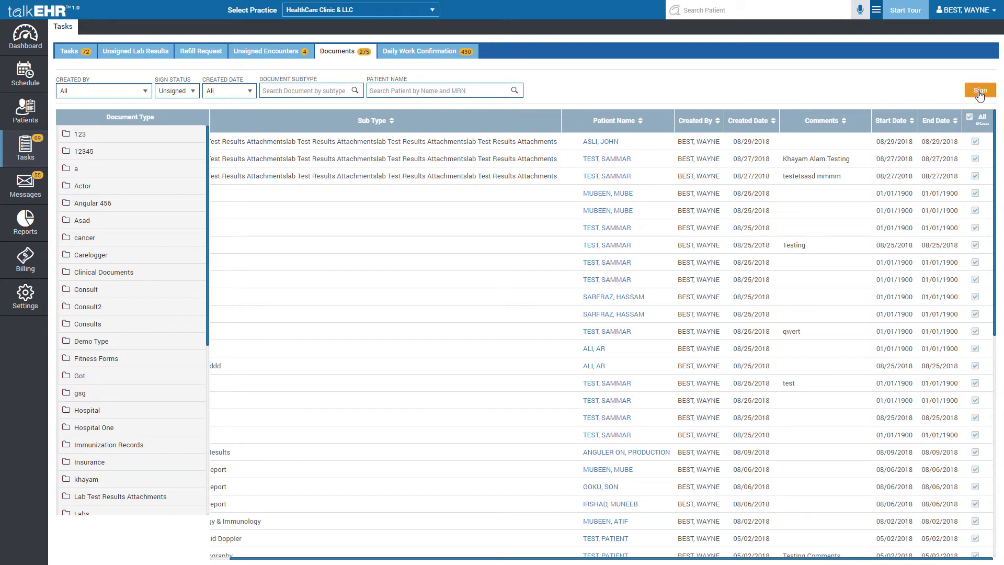